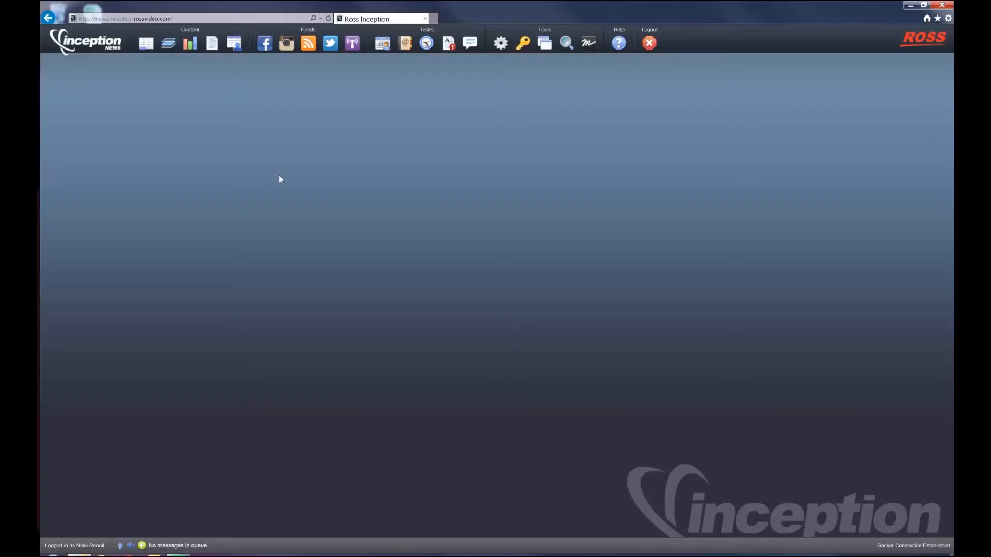
# Open the Twitter search and enter Donald Trump as the search query
pyautogui.click(330, 44)
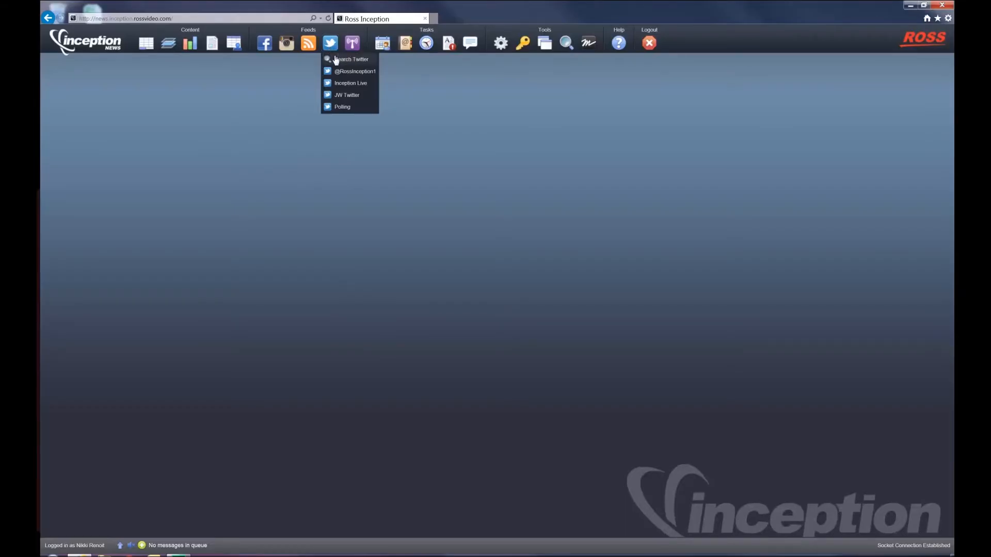
pyautogui.click(339, 61)
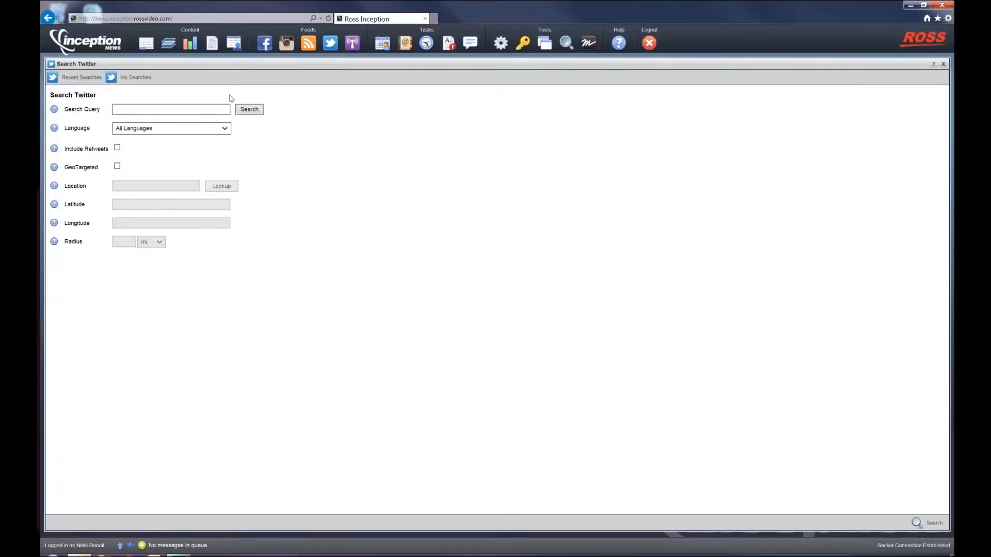
pyautogui.click(197, 109)
pyautogui.write('Donald T')
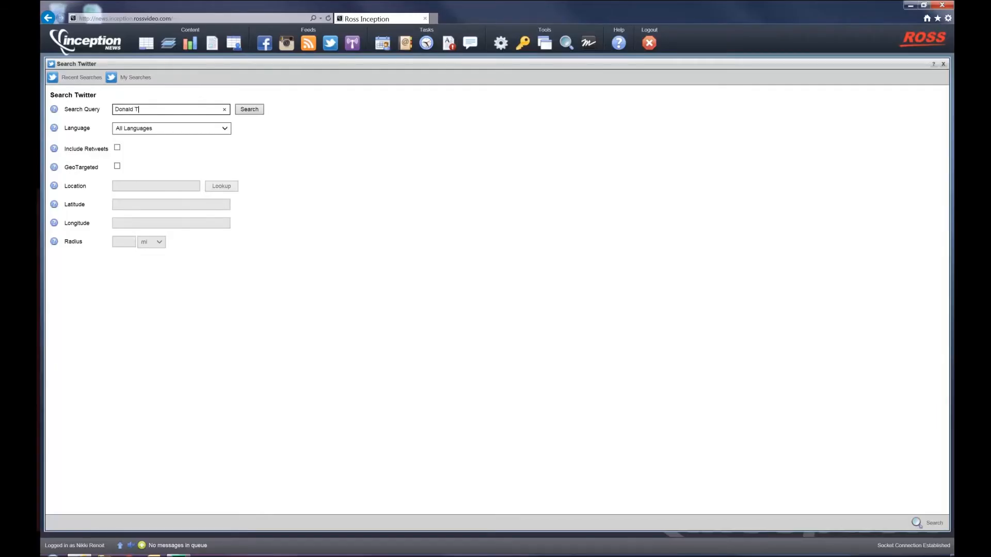
pyautogui.write('rump')
pyautogui.click(187, 130)
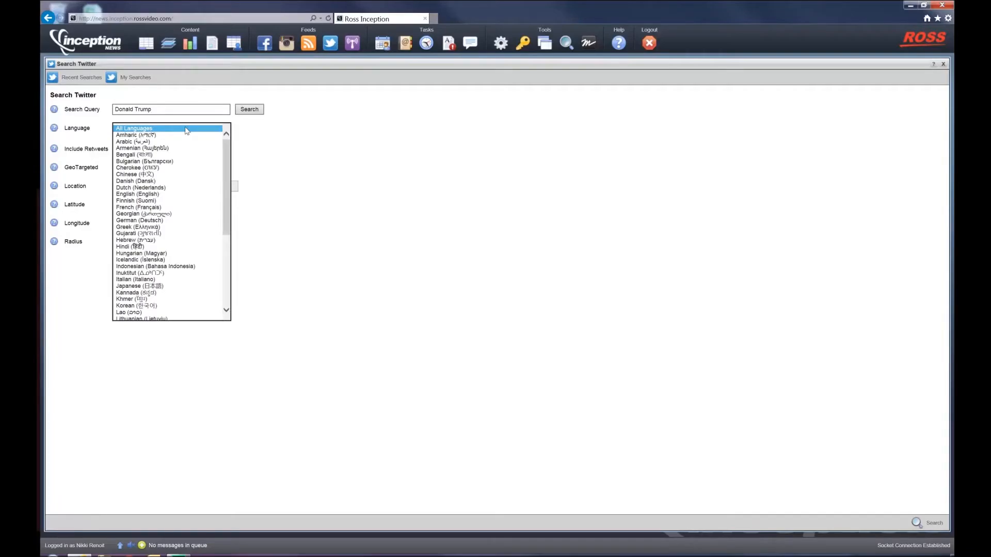
pyautogui.click(258, 132)
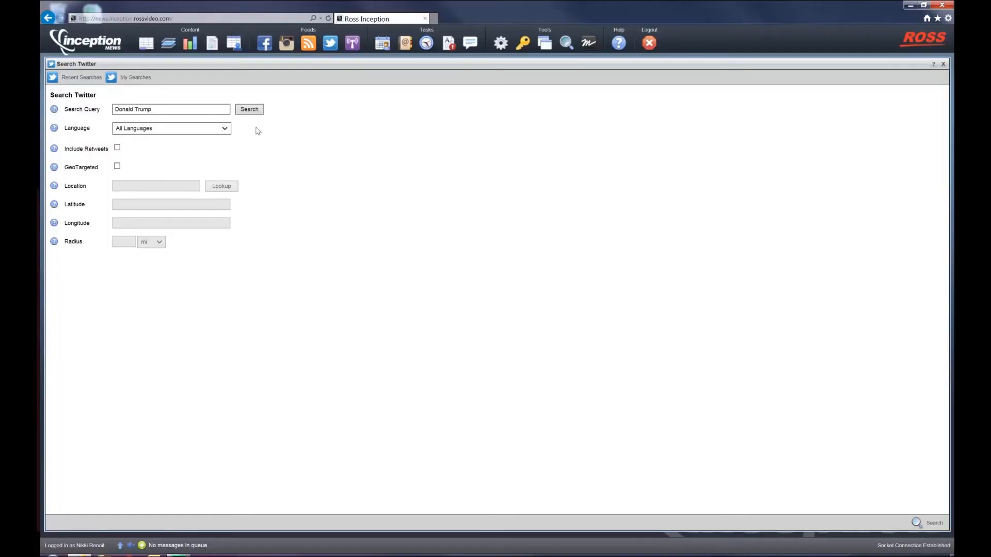
pyautogui.click(118, 167)
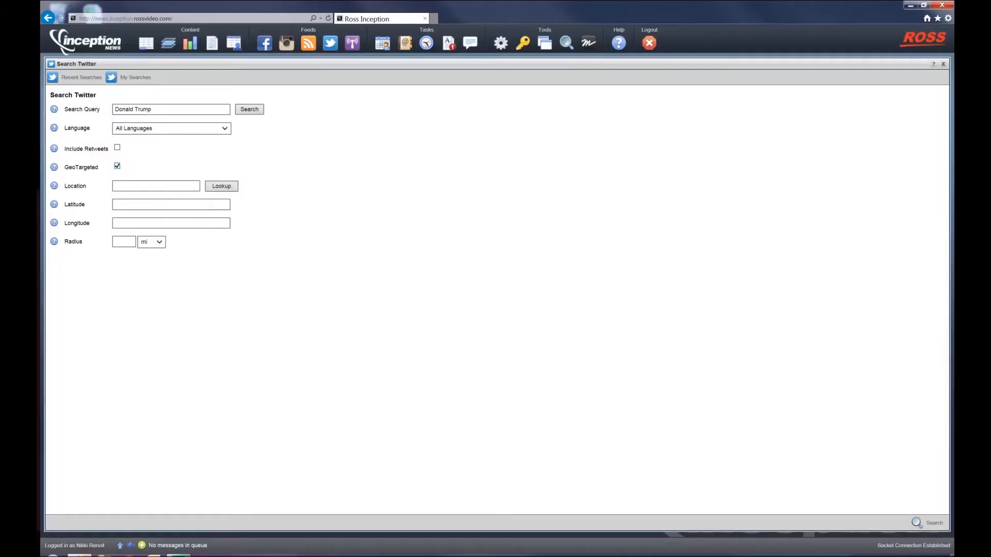
pyautogui.click(157, 186)
pyautogui.click(117, 166)
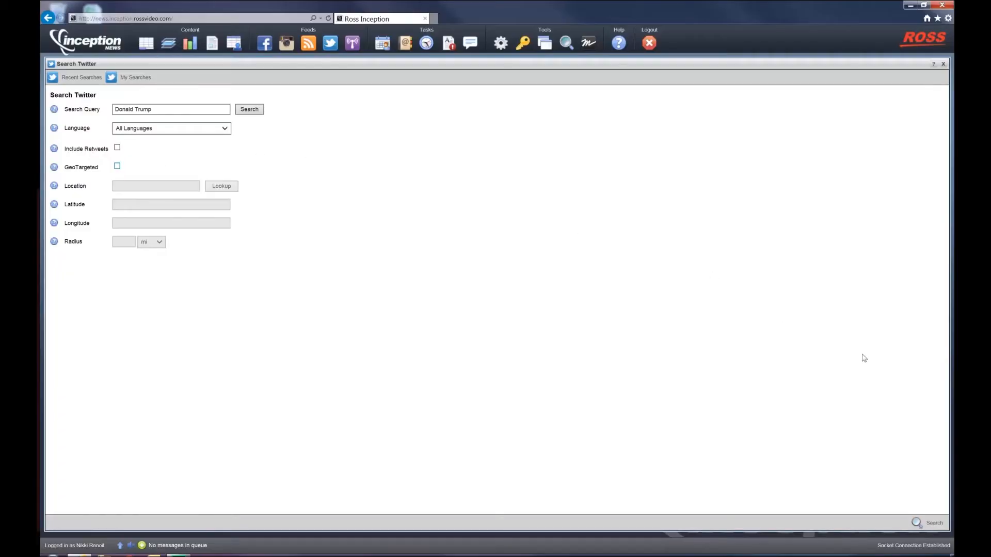
# Run the Twitter search and scroll through the returned tweets
pyautogui.click(925, 524)
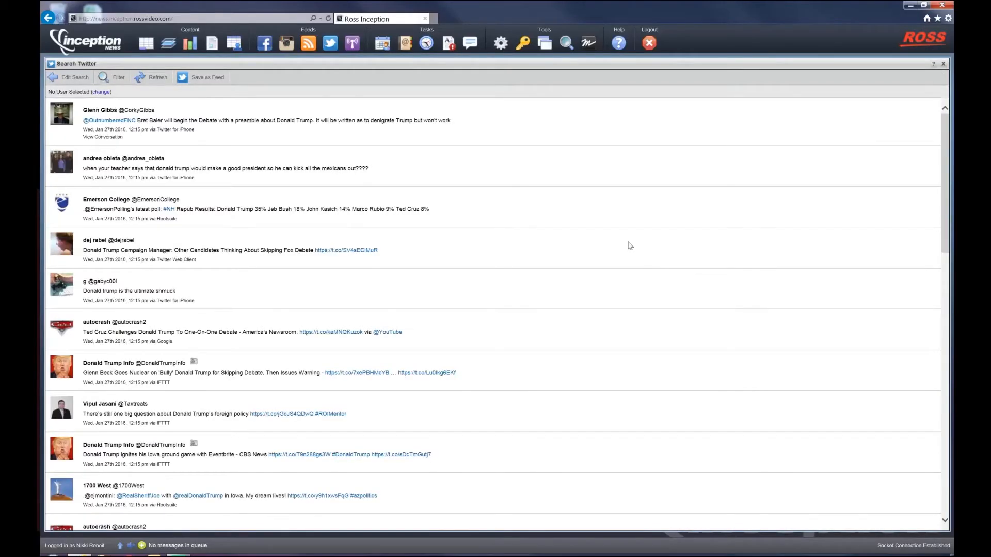
pyautogui.scroll(-5, 630, 245)
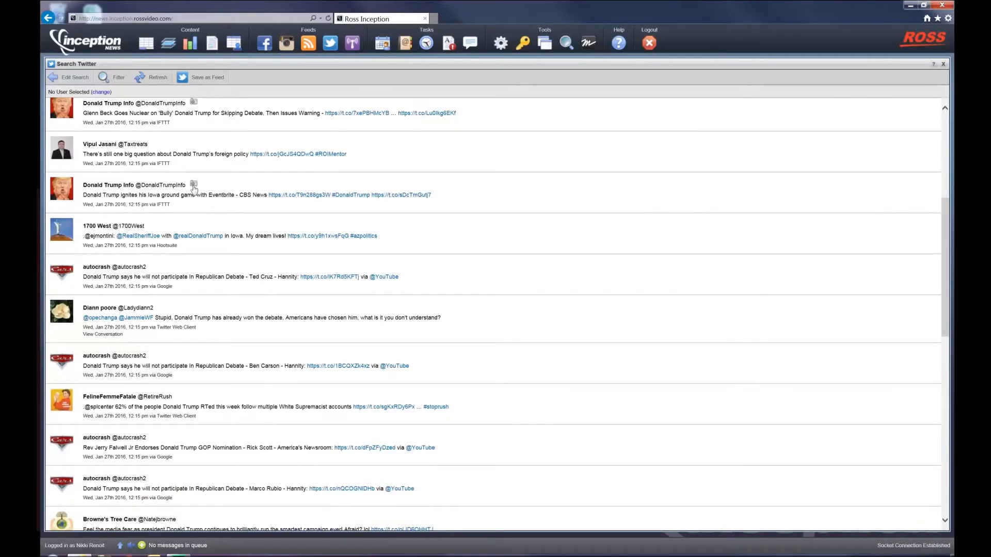
pyautogui.scroll(-8, 193, 190)
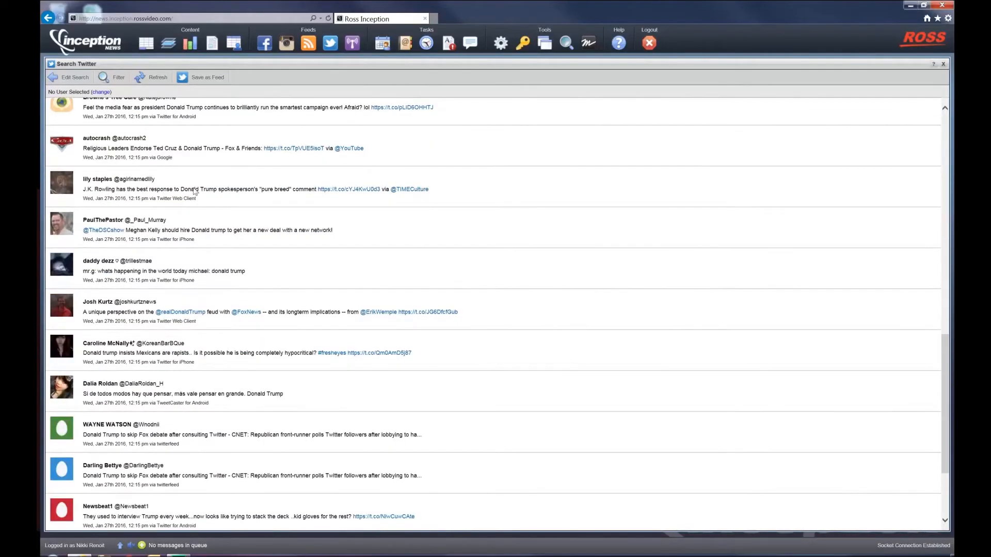
pyautogui.scroll(-3, 194, 191)
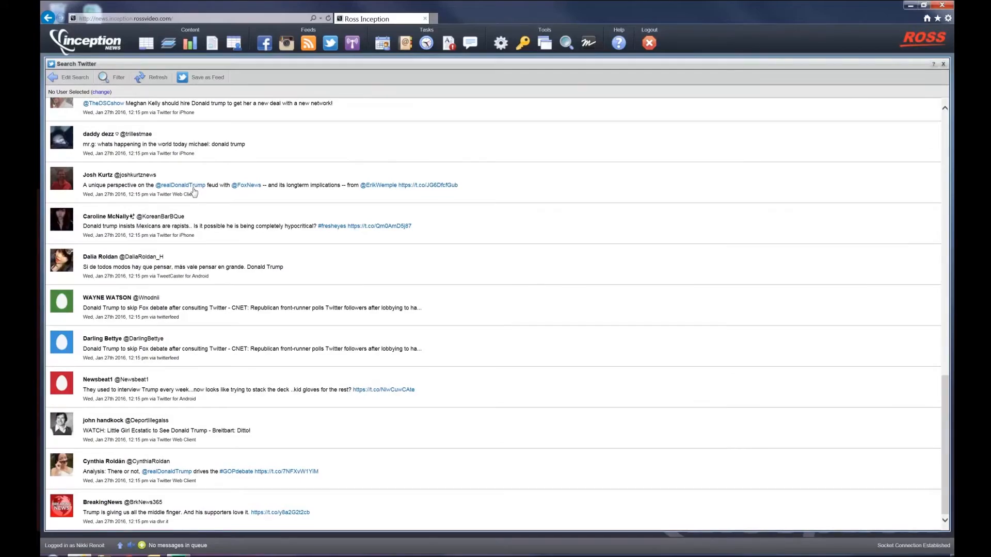
pyautogui.scroll(20, 194, 191)
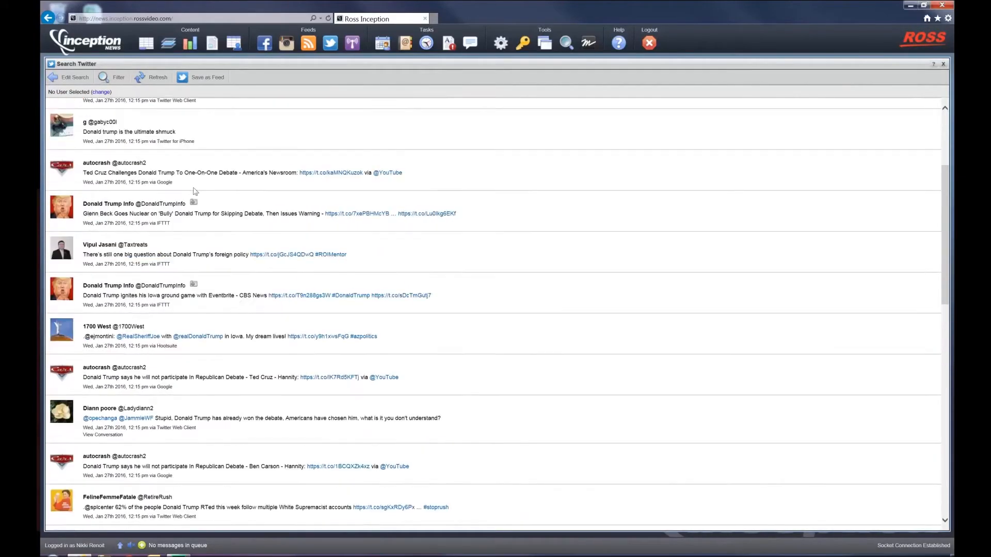
pyautogui.scroll(4, 195, 191)
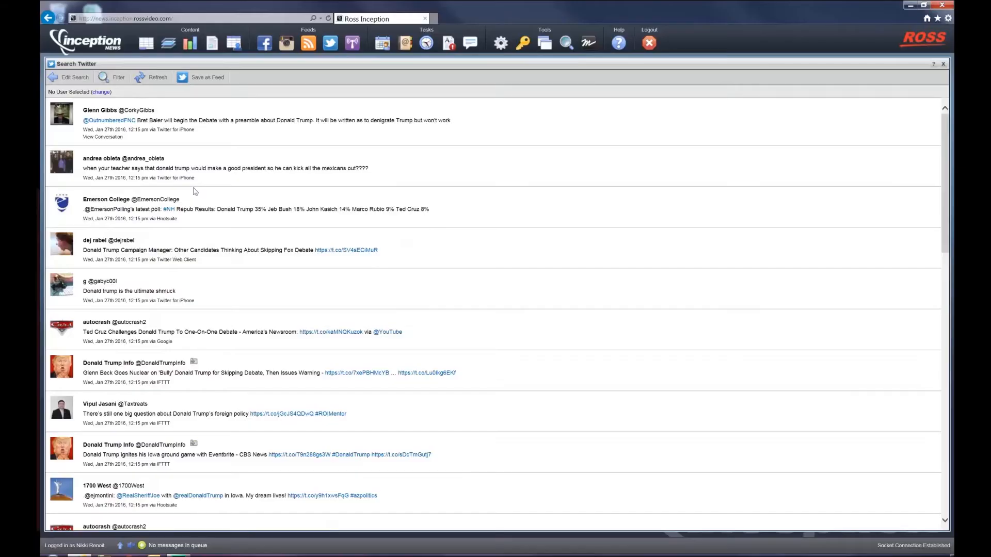
# Switch the Twitter user for the search to Inception Live
pyautogui.click(100, 93)
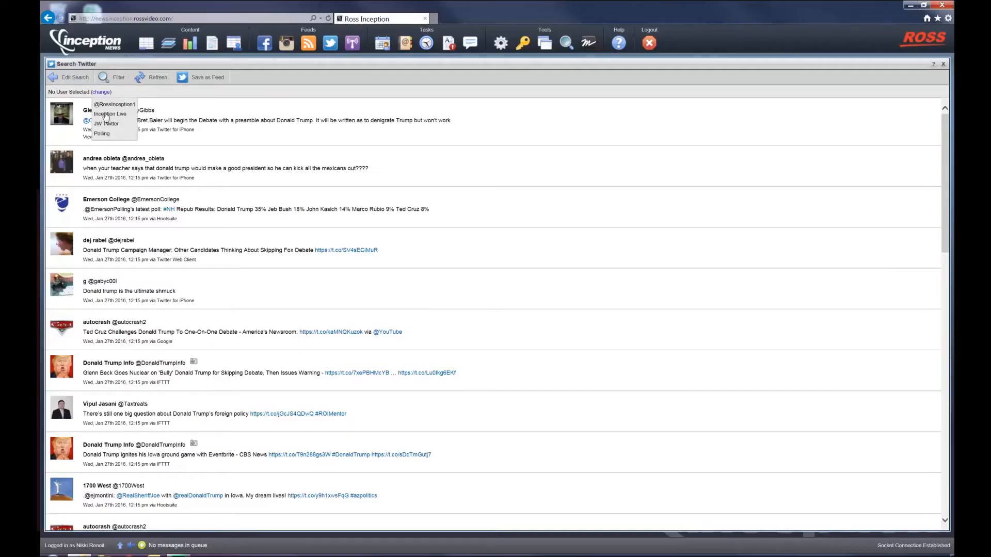
pyautogui.click(106, 114)
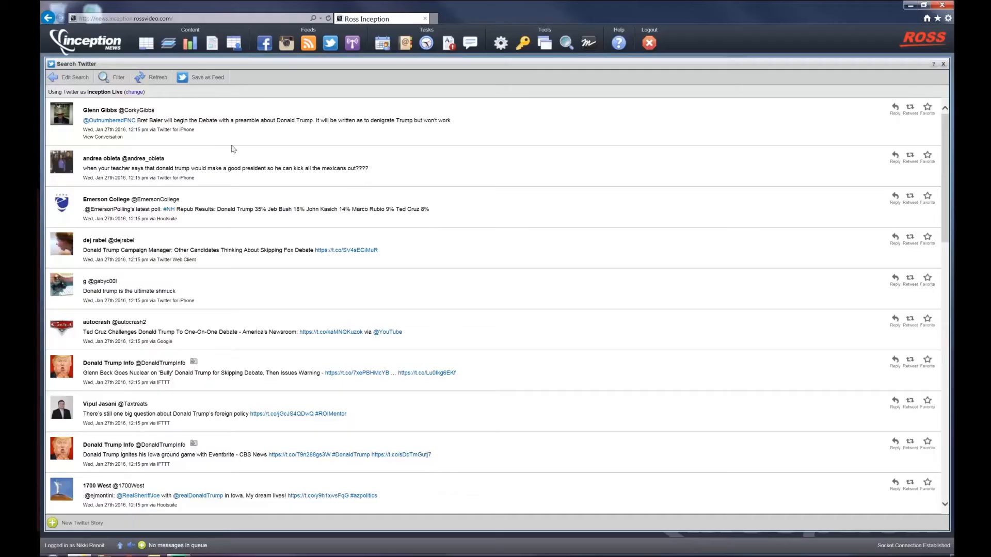
# Open Nikki's Playlist from the Playlist Manager and close the manager
pyautogui.click(170, 45)
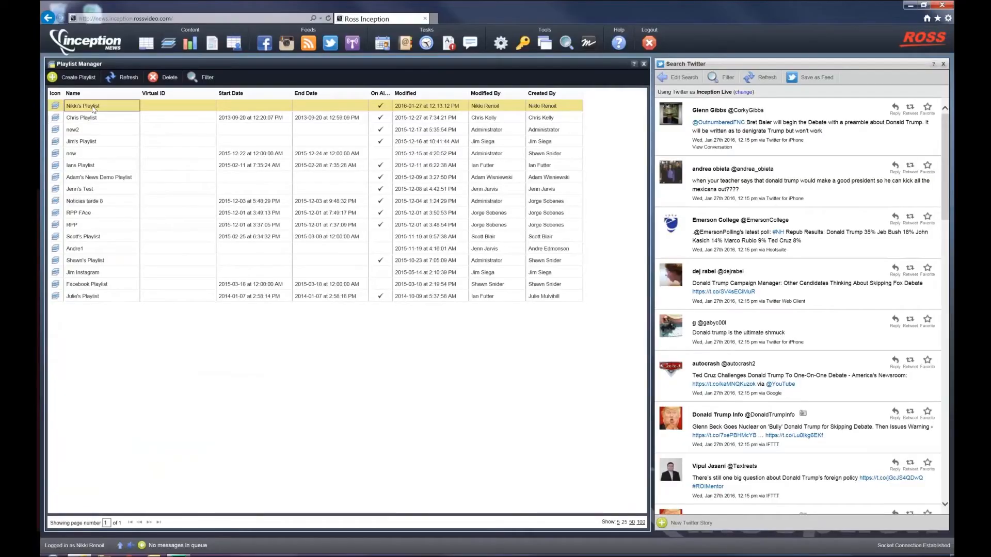
pyautogui.click(94, 108)
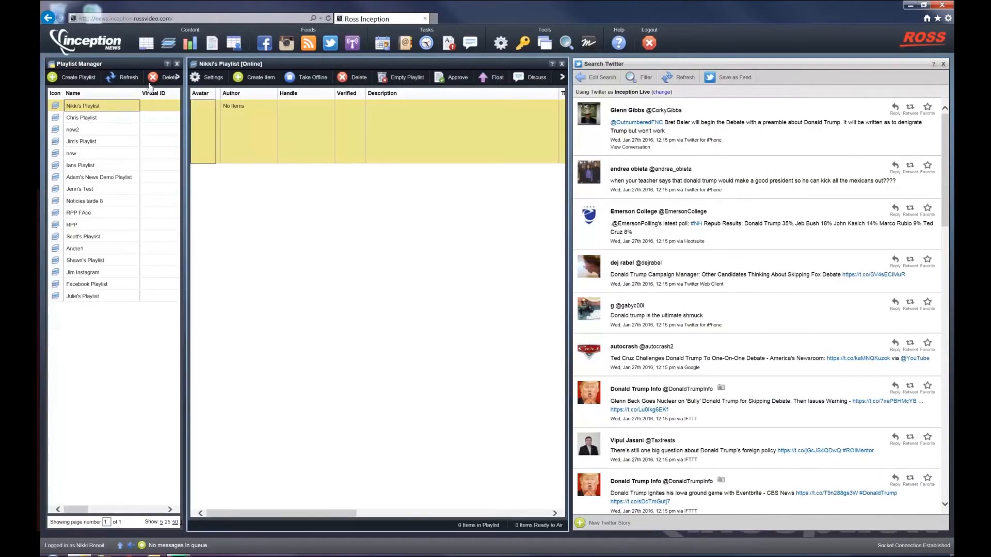
pyautogui.click(177, 64)
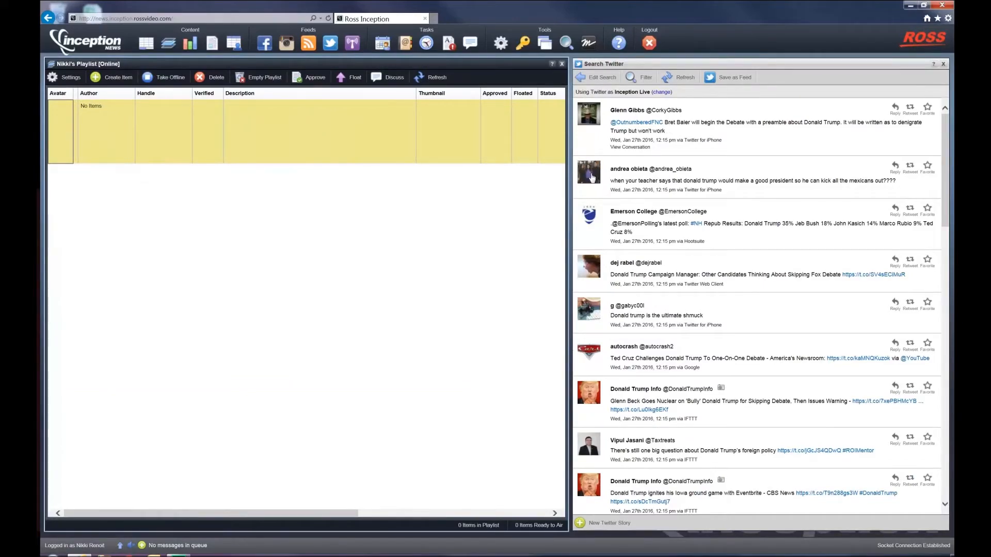
# Drag four tweets from the search results into Nikki's Playlist, including the Ted Cruz debate tweet
pyautogui.moveTo(591, 178); pyautogui.dragTo(356, 133)
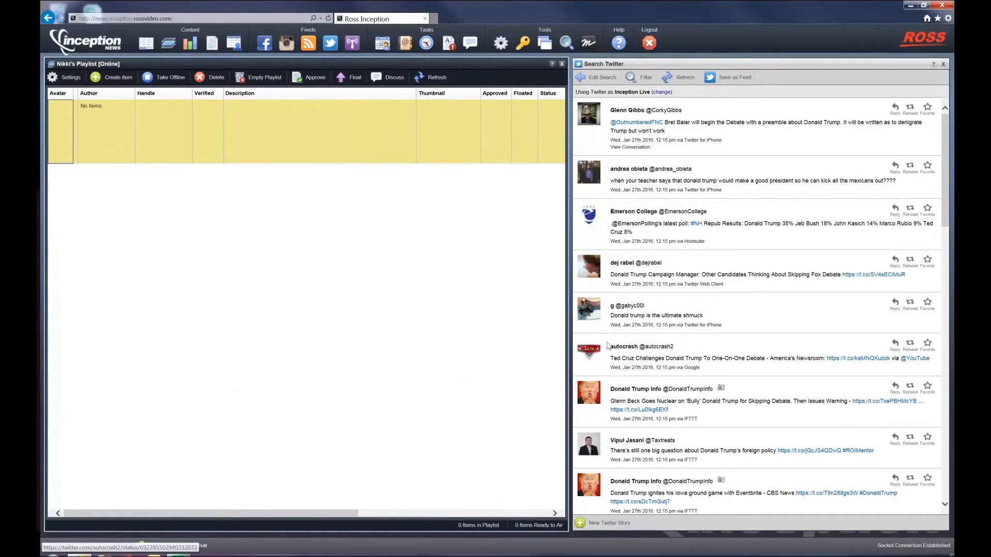
pyautogui.moveTo(590, 353); pyautogui.dragTo(364, 219)
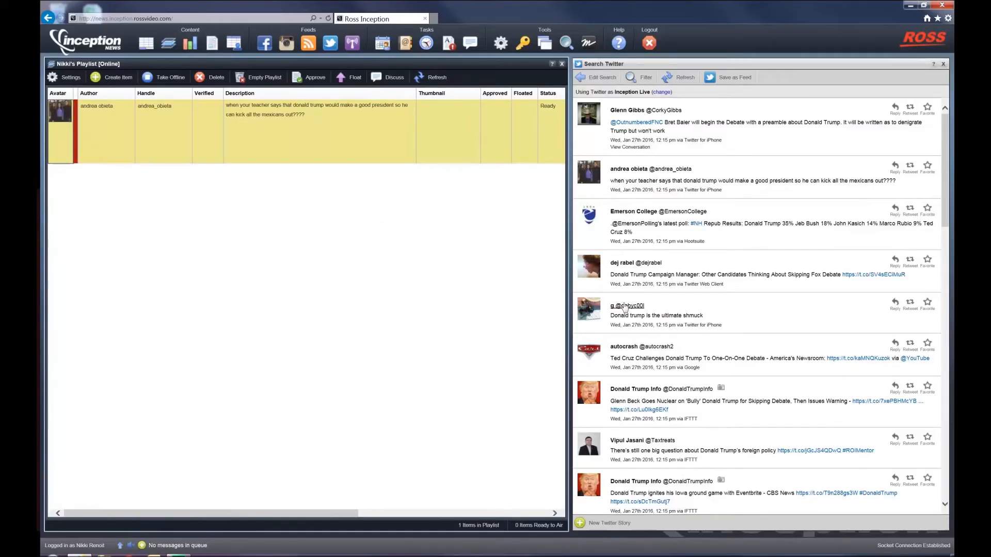
pyautogui.scroll(-2, 614, 295)
pyautogui.moveTo(591, 319); pyautogui.dragTo(386, 175)
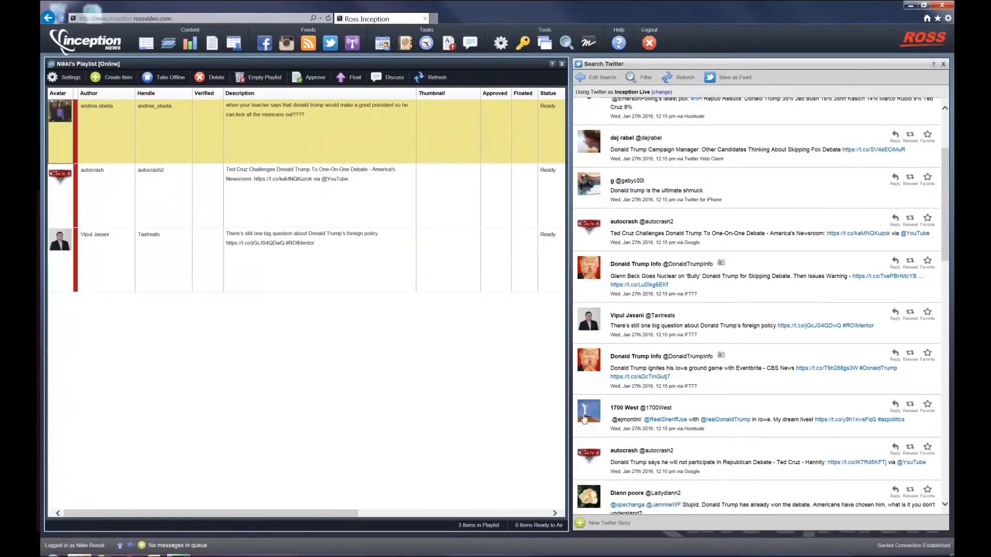
pyautogui.moveTo(591, 416); pyautogui.dragTo(314, 303)
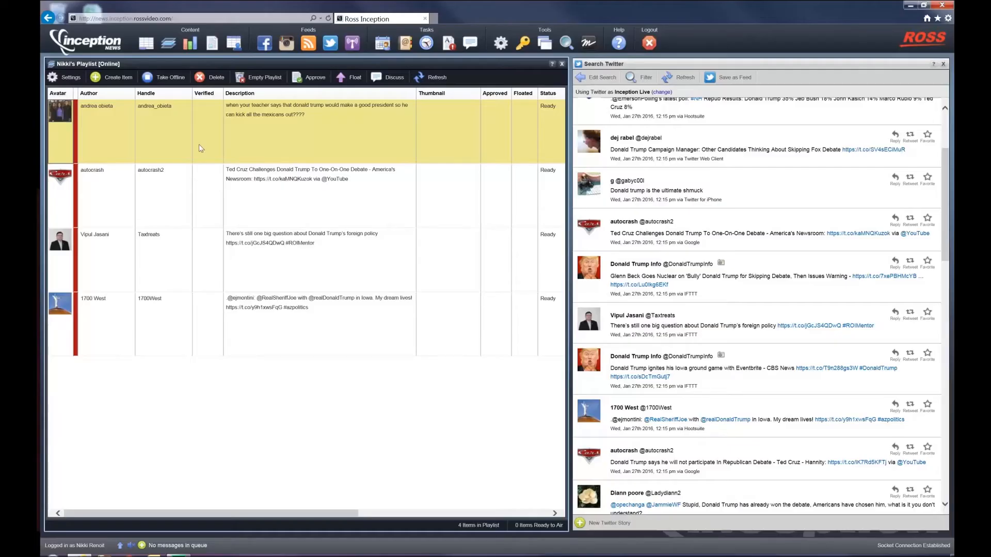
# Approve the first tweet in the playlist
pyautogui.doubleClick(290, 128)
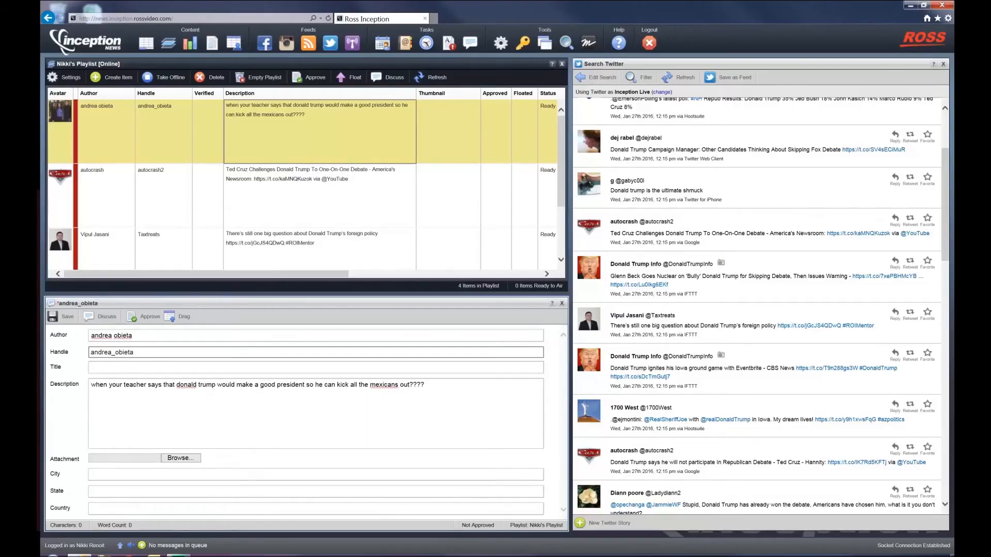
pyautogui.click(142, 322)
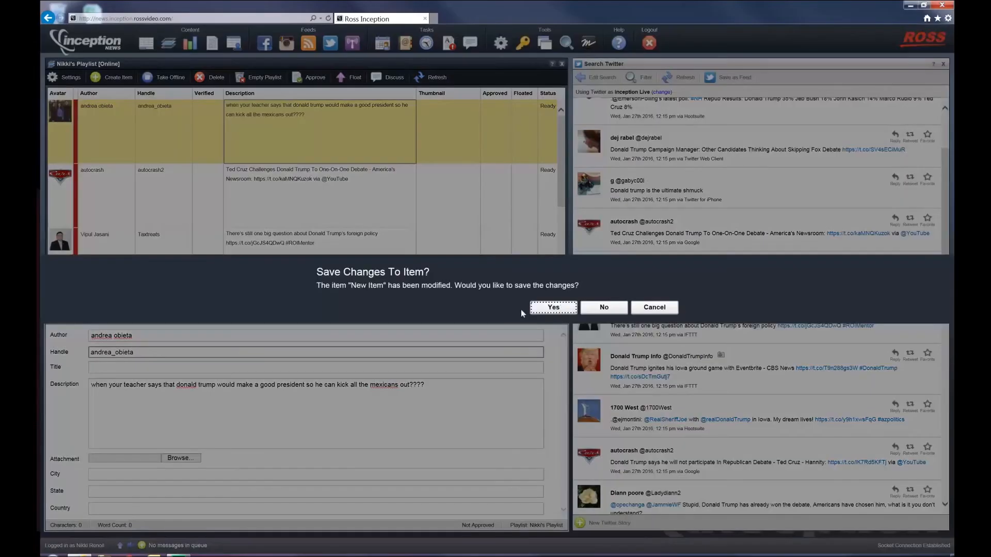
pyautogui.click(553, 307)
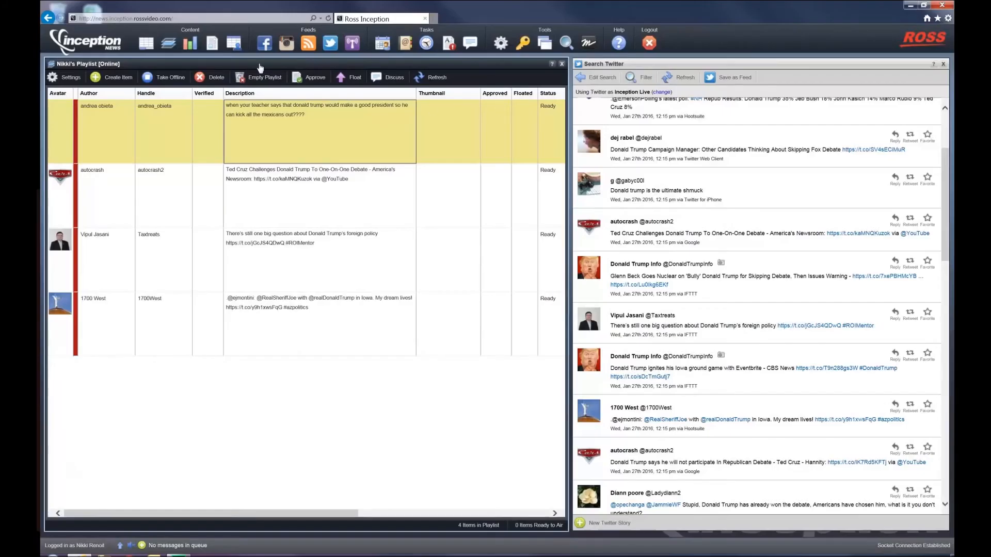
pyautogui.doubleClick(260, 65)
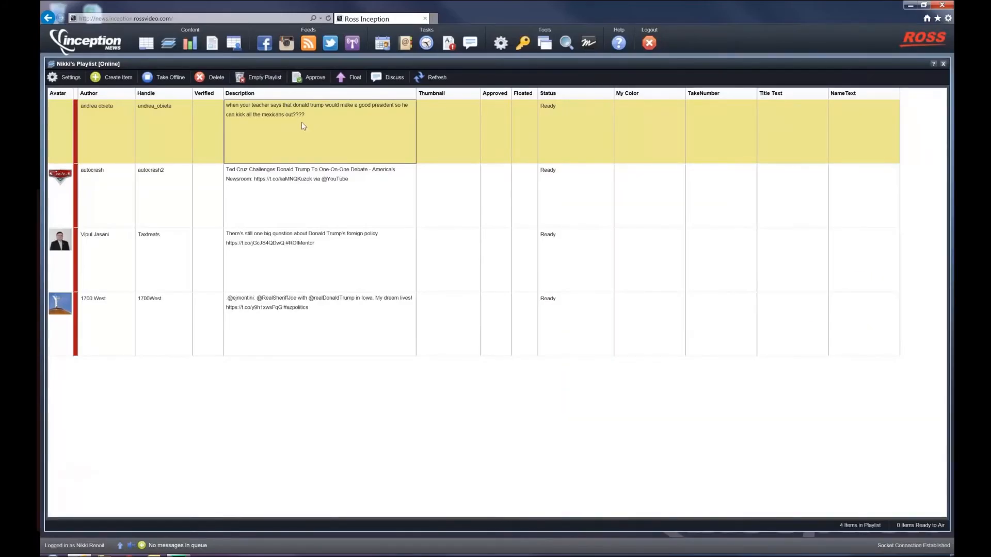
pyautogui.click(313, 78)
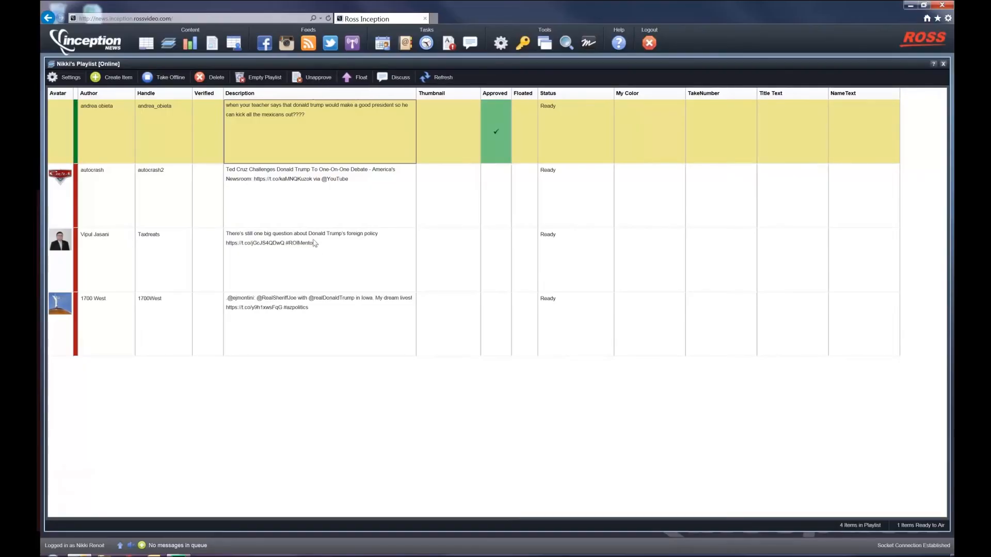
# Open the Ted Cruz debate tweet's item editor, approve it, and close the editor
pyautogui.click(314, 195)
pyautogui.doubleClick(313, 196)
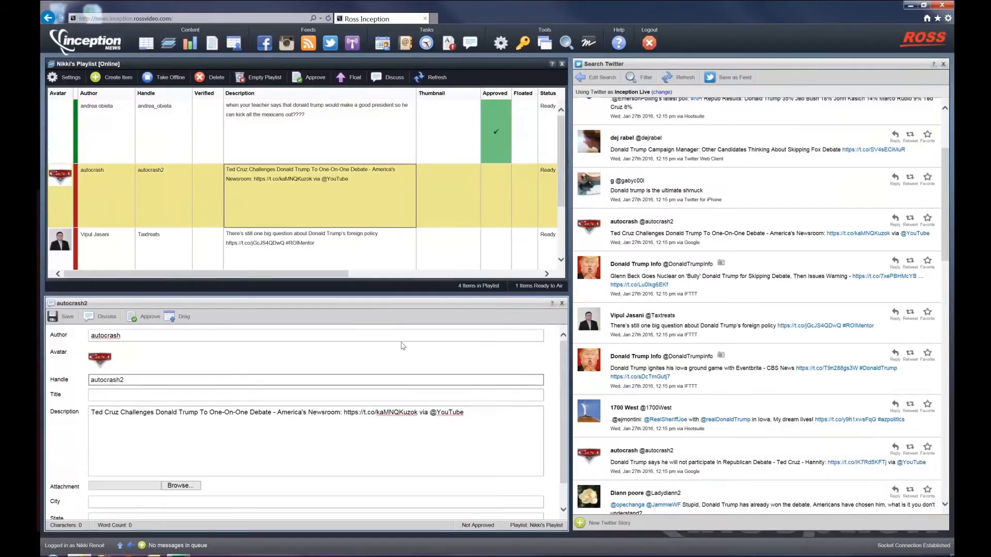
pyautogui.scroll(-1, 400, 343)
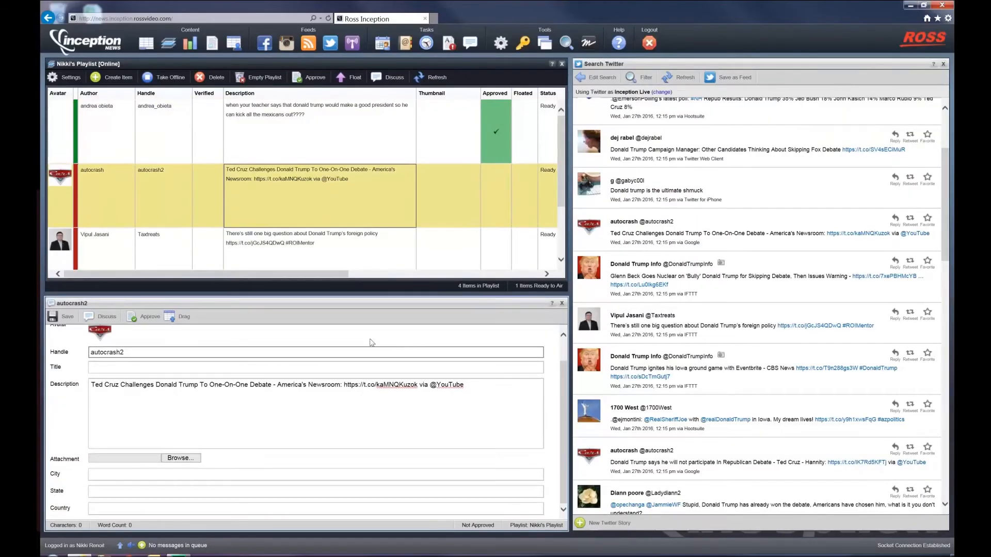
pyautogui.click(148, 318)
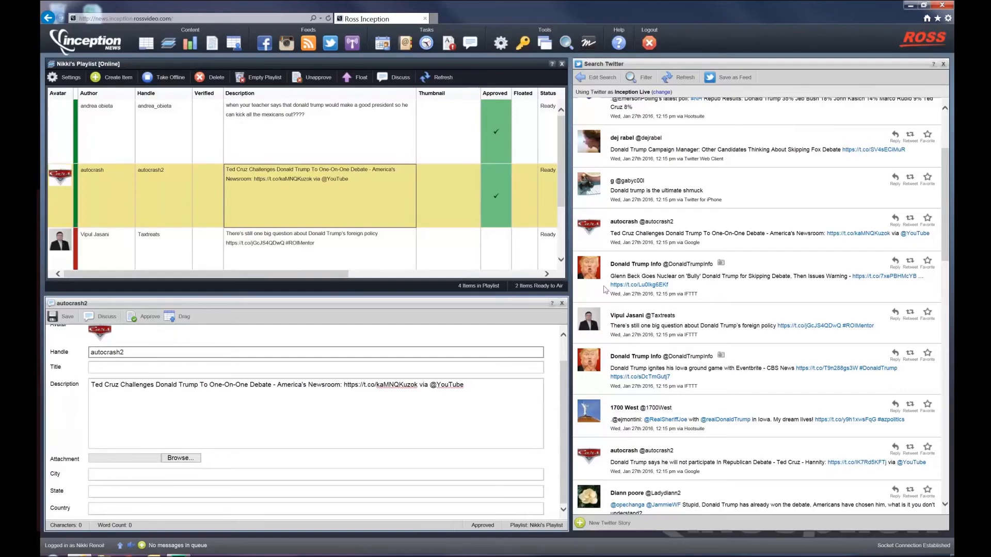
pyautogui.click(562, 303)
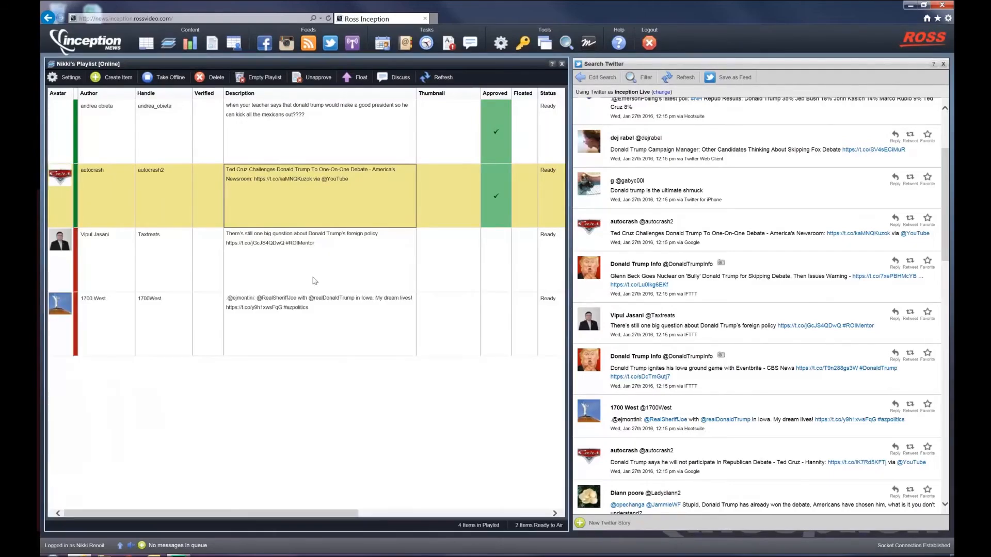
# Select the remaining two unapproved tweets together and approve them
pyautogui.click(252, 268)
pyautogui.keyDown('shift'); pyautogui.click(279, 334); pyautogui.keyUp('shift')
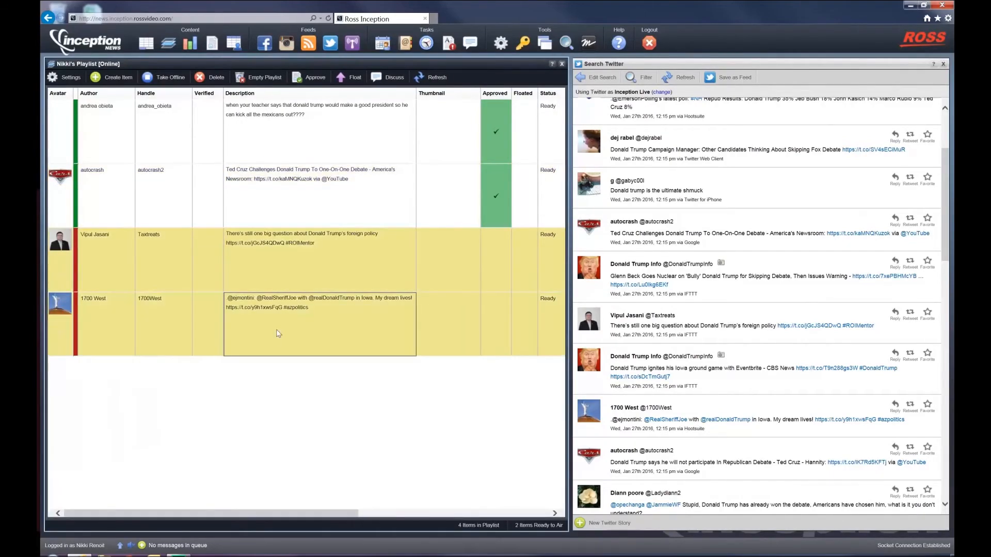
pyautogui.click(286, 192)
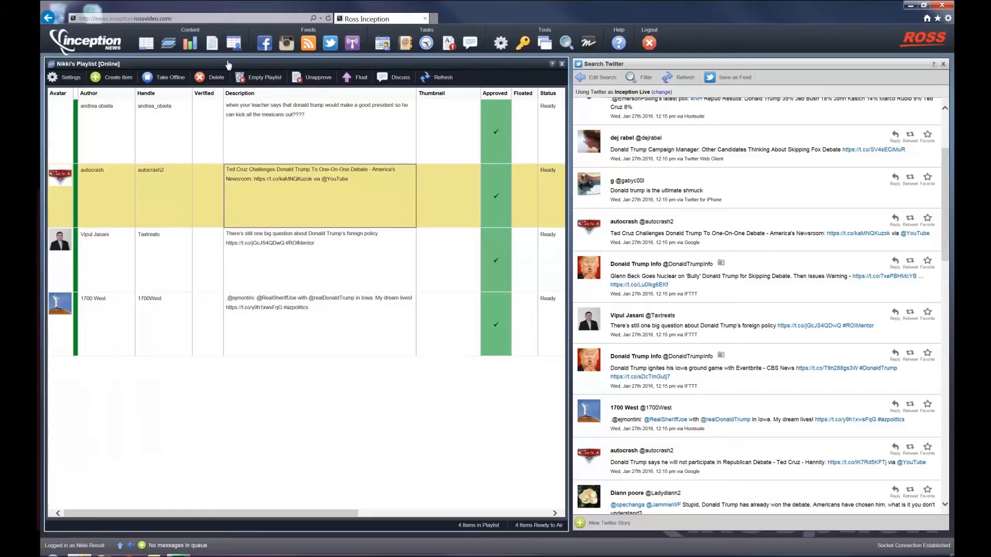
# Open the playlist settings and select the direct RSS feed URL under Outputs, then close the dialog
pyautogui.click(285, 134)
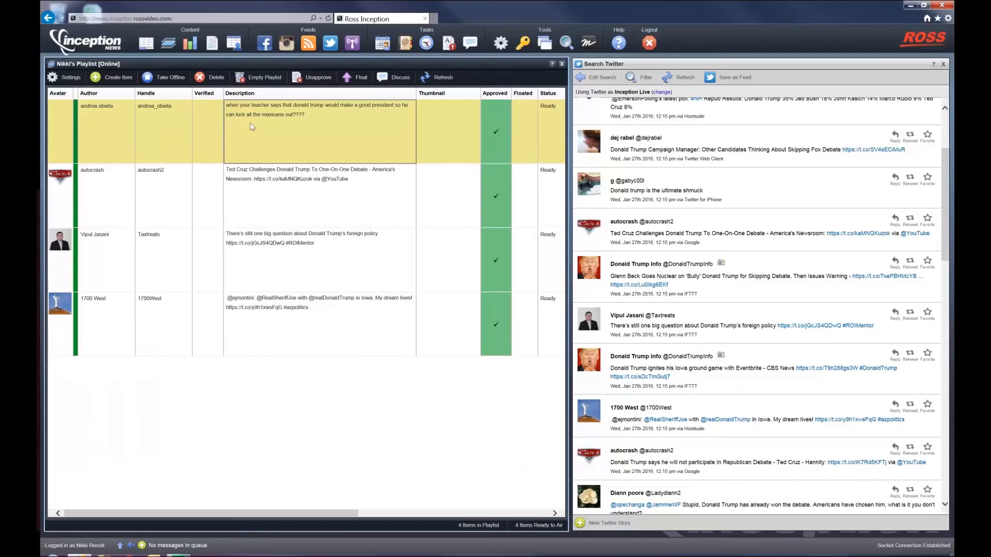
pyautogui.click(75, 81)
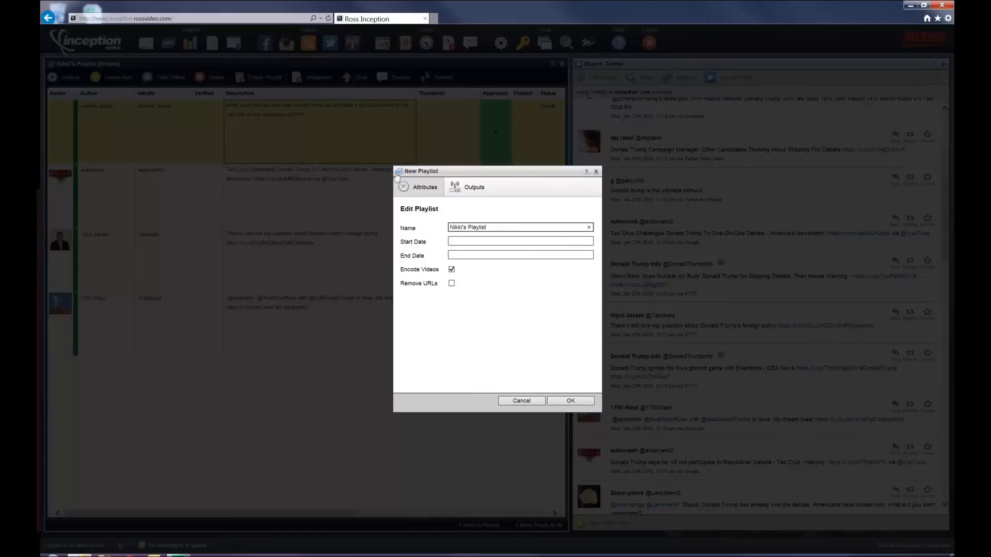
pyautogui.click(474, 188)
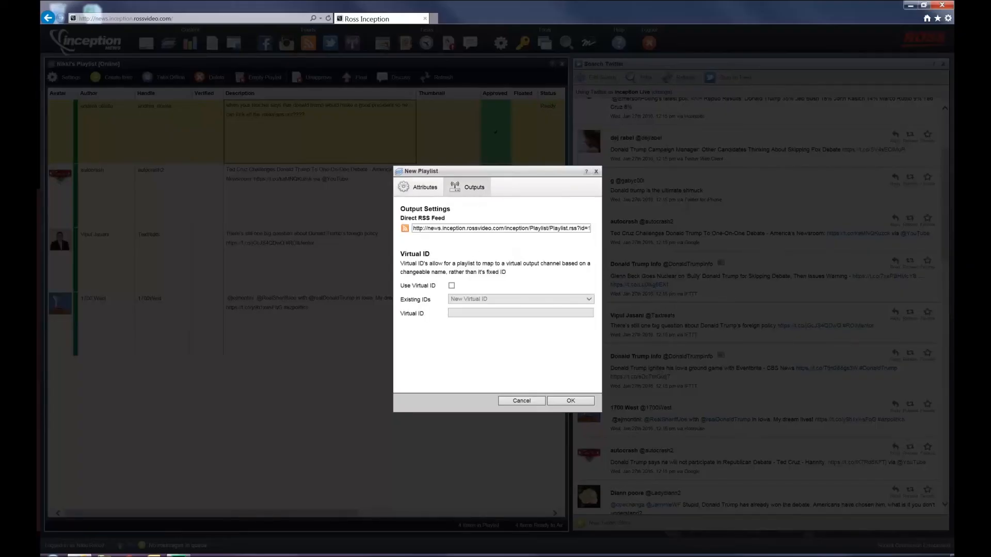
pyautogui.click(467, 230)
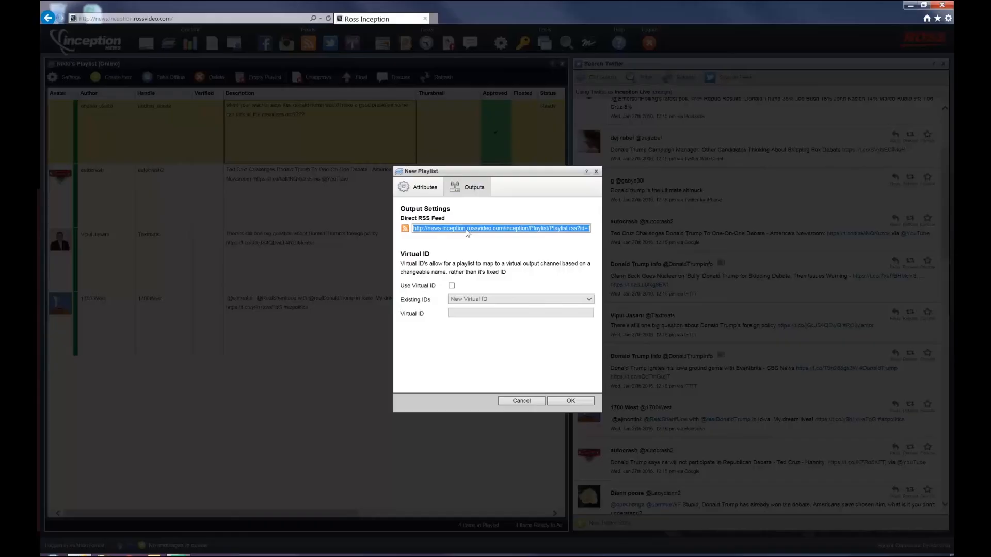
pyautogui.click(521, 401)
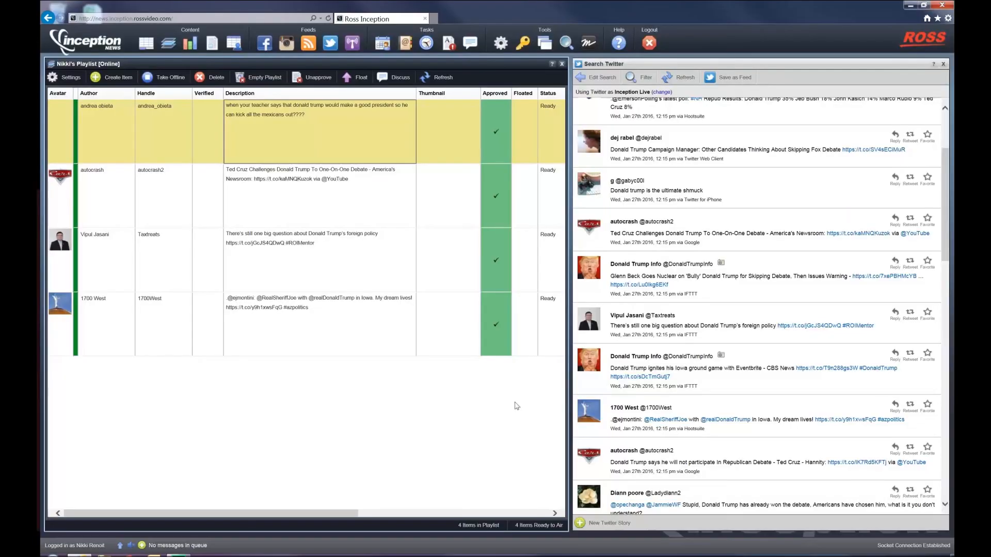